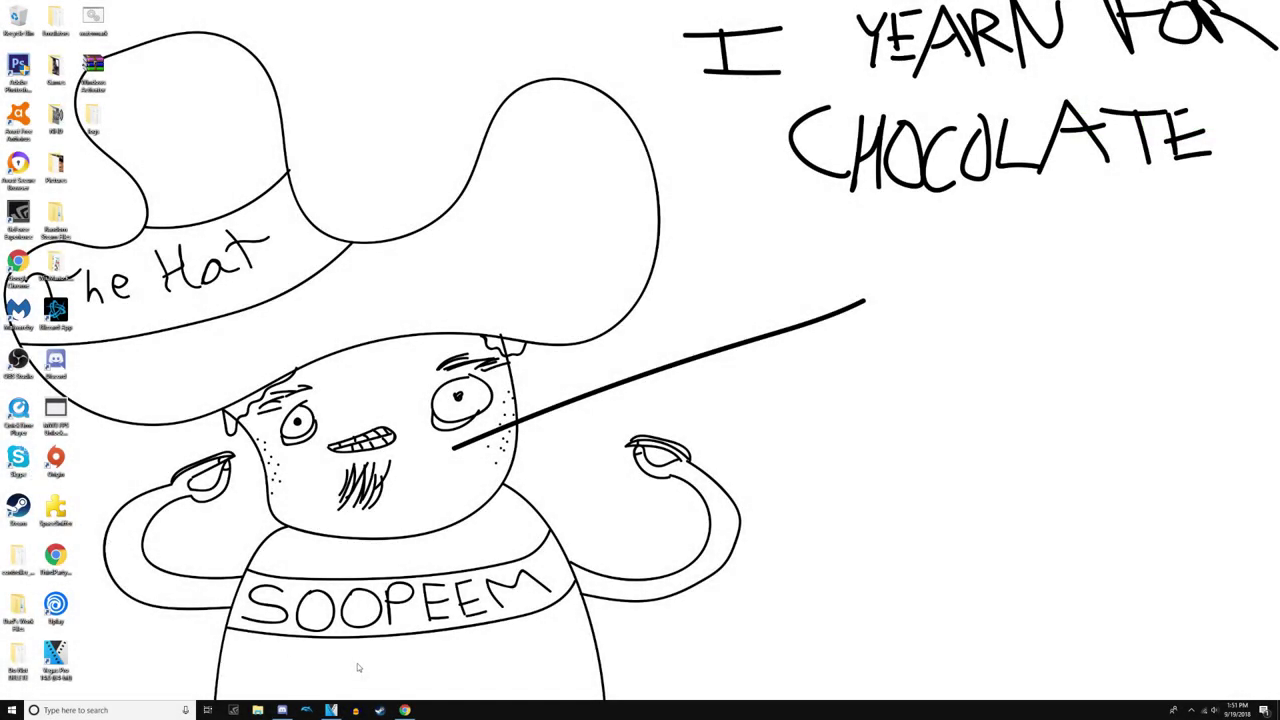
Launch Photoshop from its desktop shortcut and bring up the door photo.
double_click(20, 70)
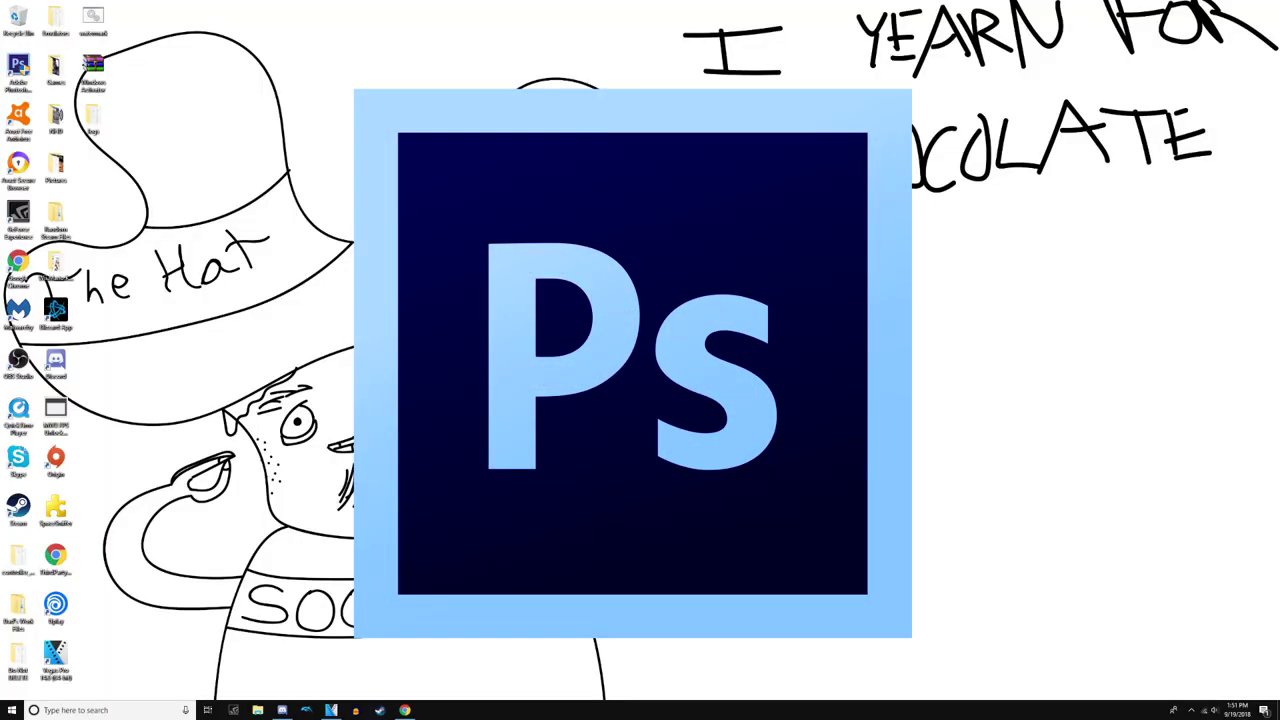
key("alt+z")
left_click(645, 215)
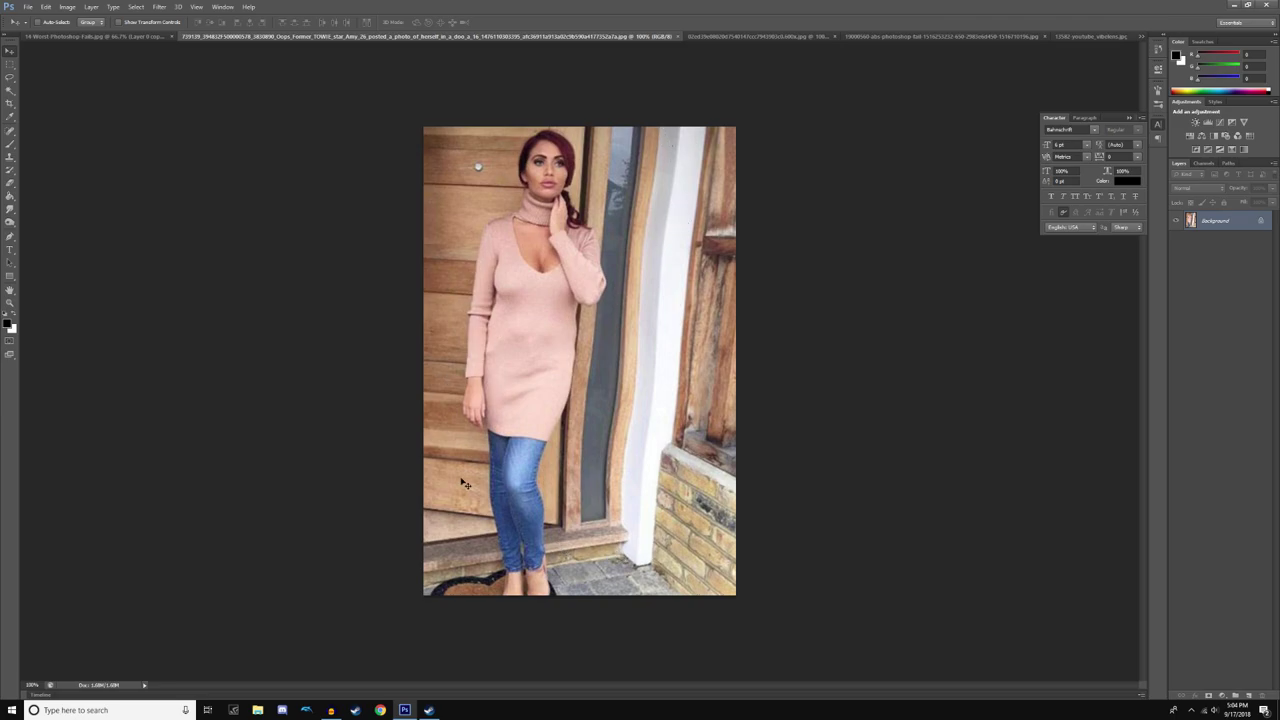
Trace a Pen-tool path up the door's edge from bottom to top, undoing a stray anchor.
key("p")
left_click_drag(643, 109, 644, 177)
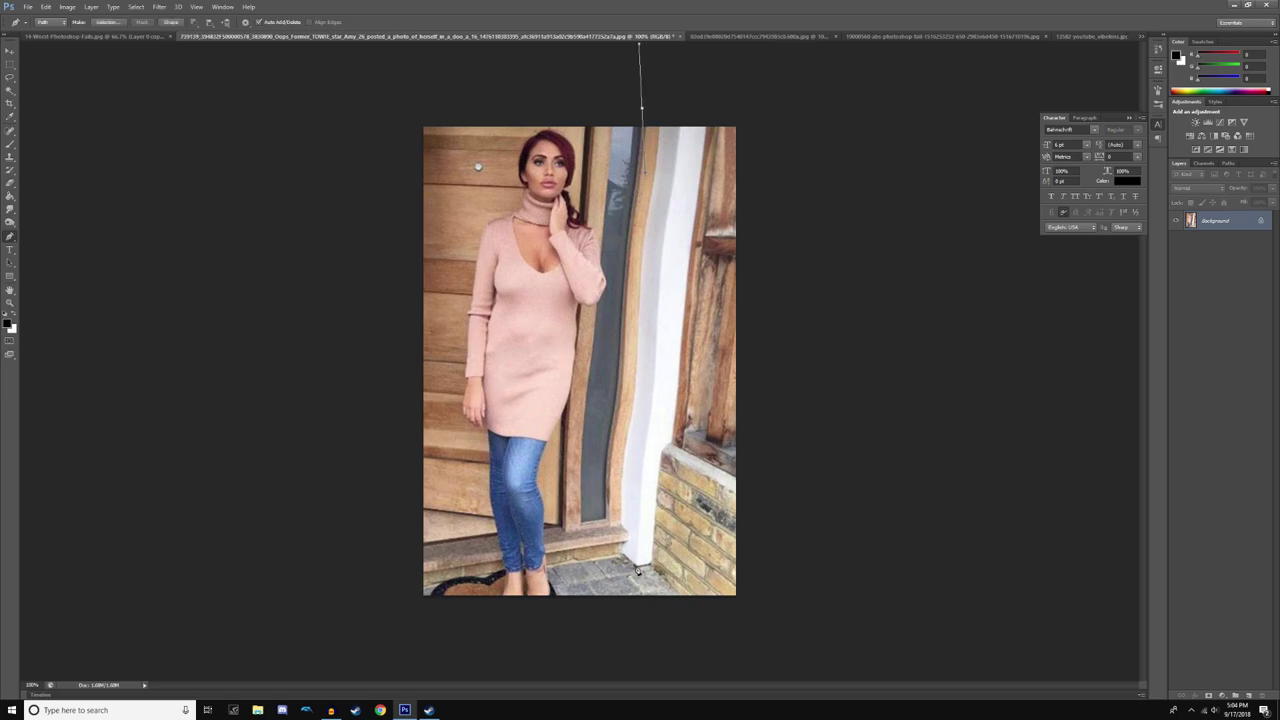
key("ctrl+z")
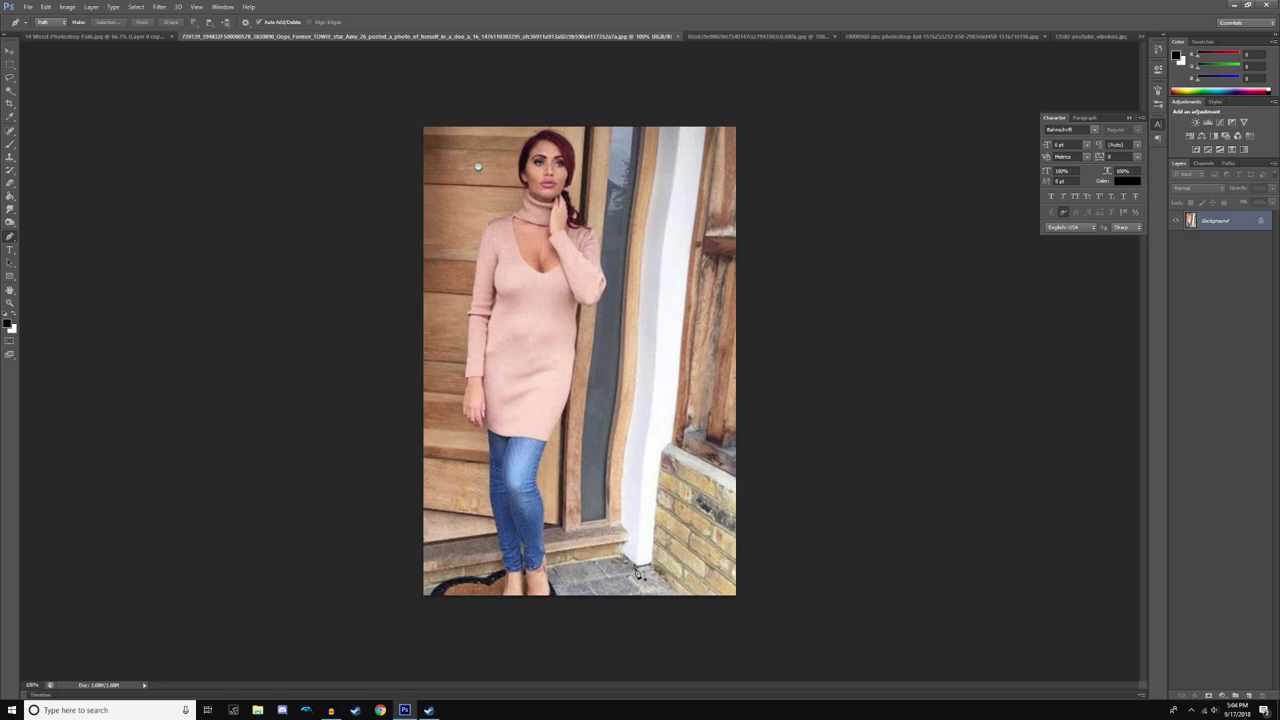
left_click(640, 570)
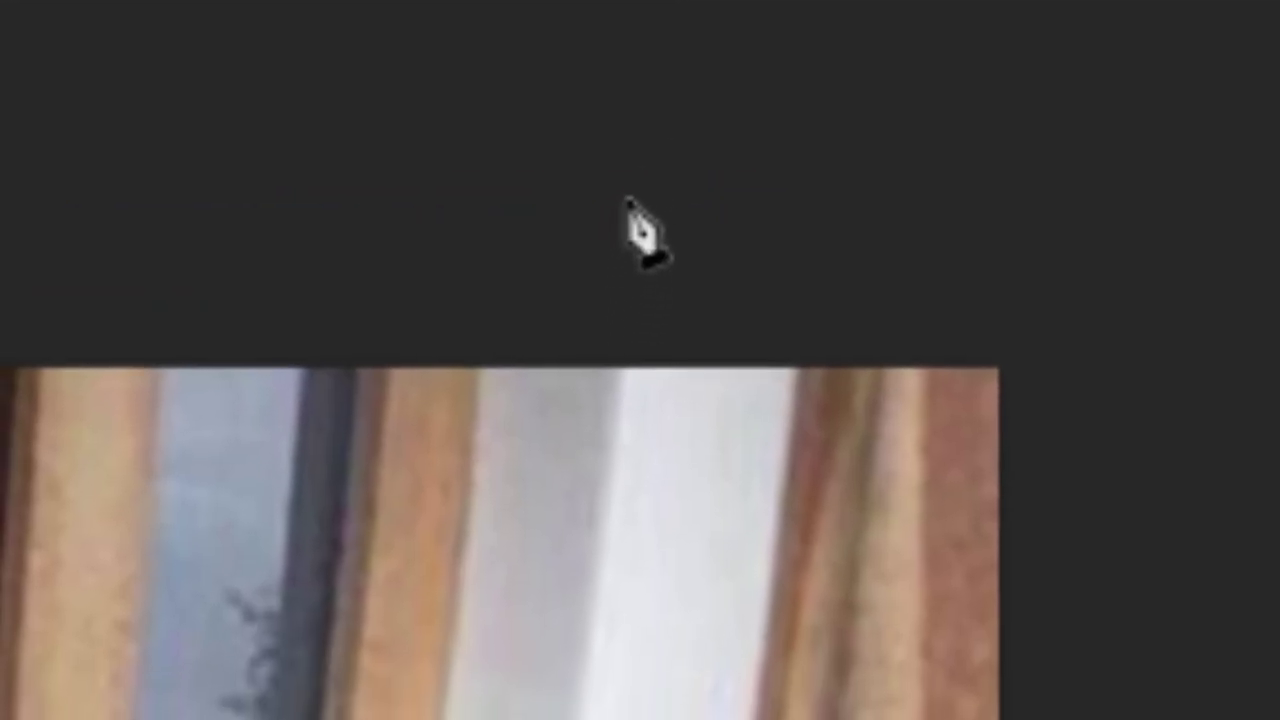
left_click(671, 108)
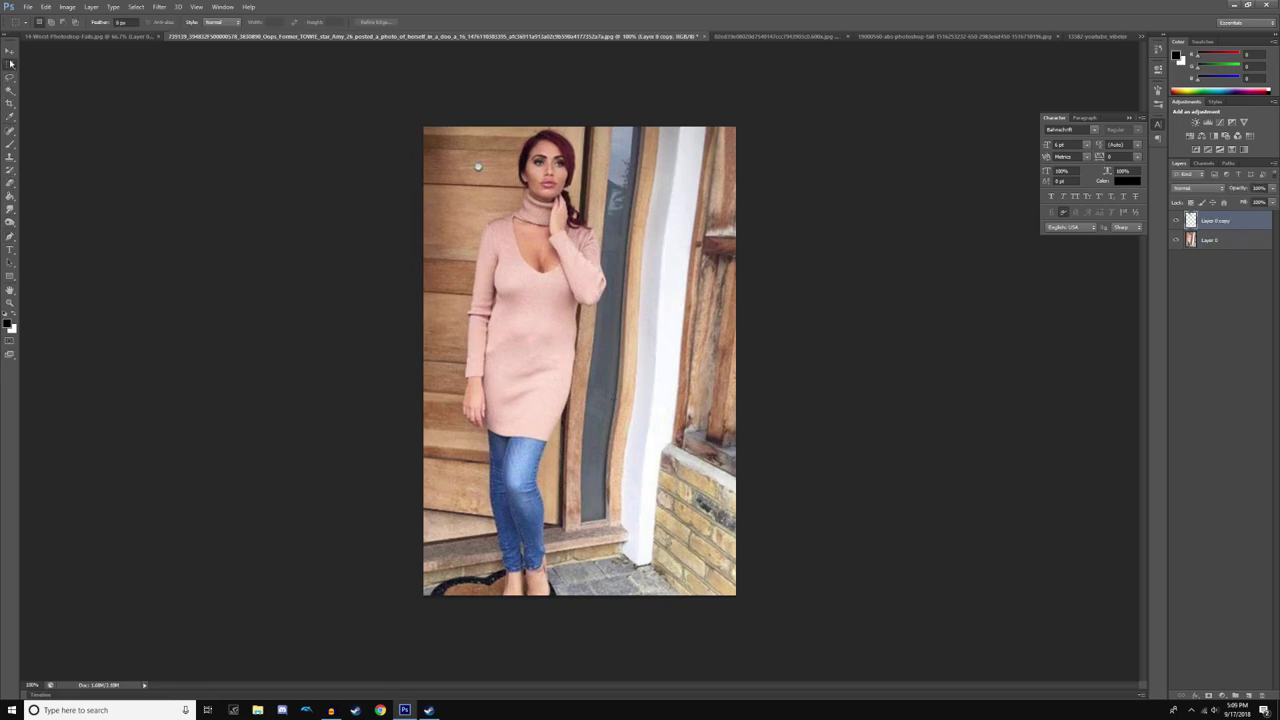
left_click(45, 7)
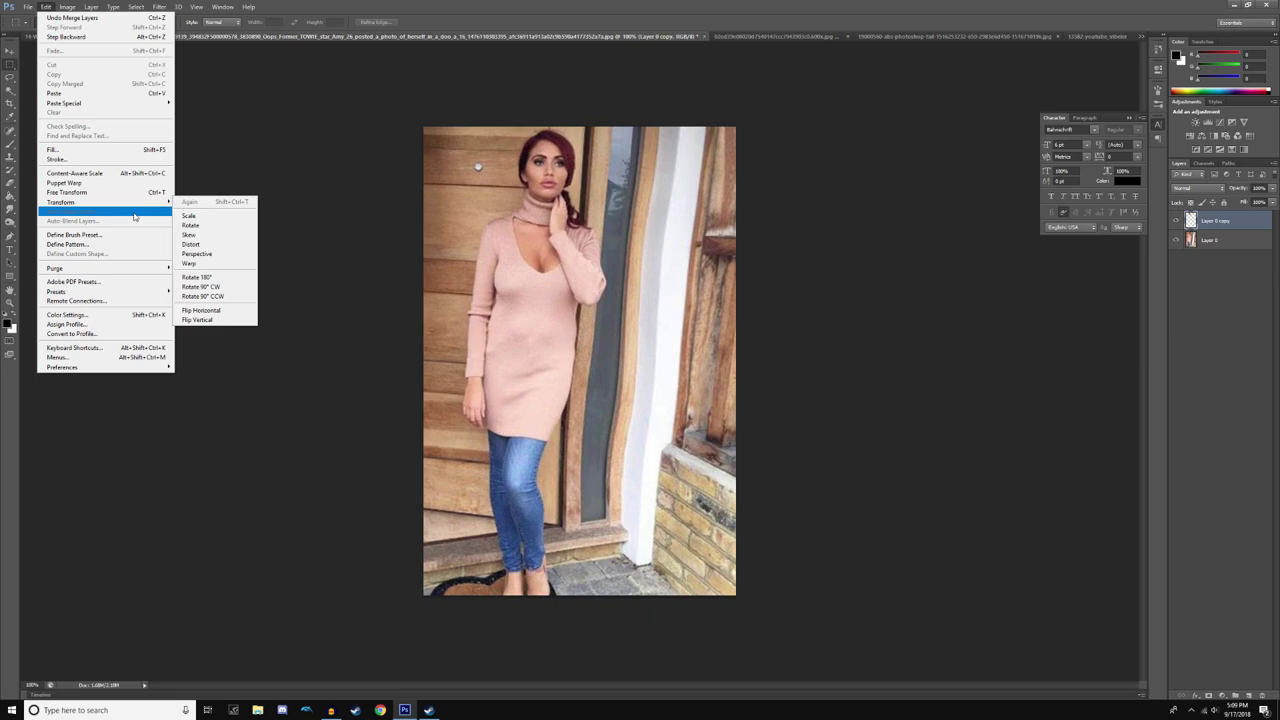
Put a Warp grid over the face and pull the chin and lower face downward.
left_click(189, 263)
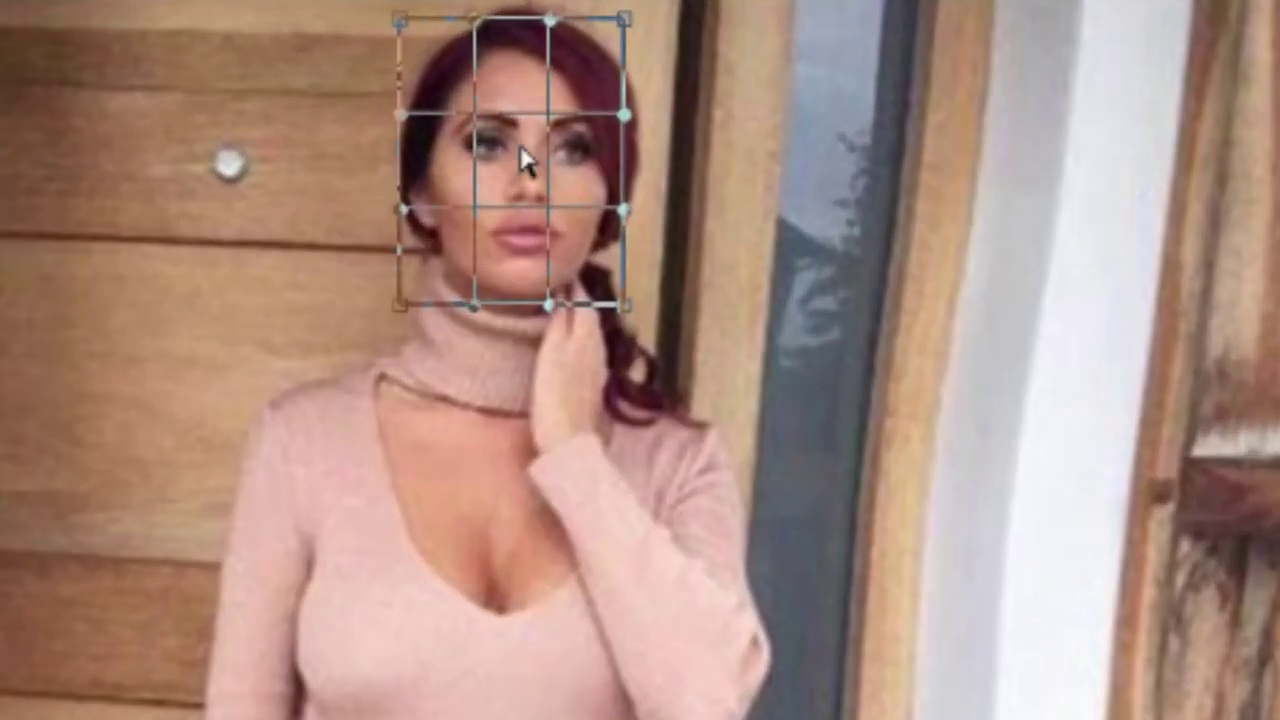
left_click_drag(523, 160, 568, 155)
left_click_drag(409, 318, 390, 337)
left_click_drag(475, 307, 457, 337)
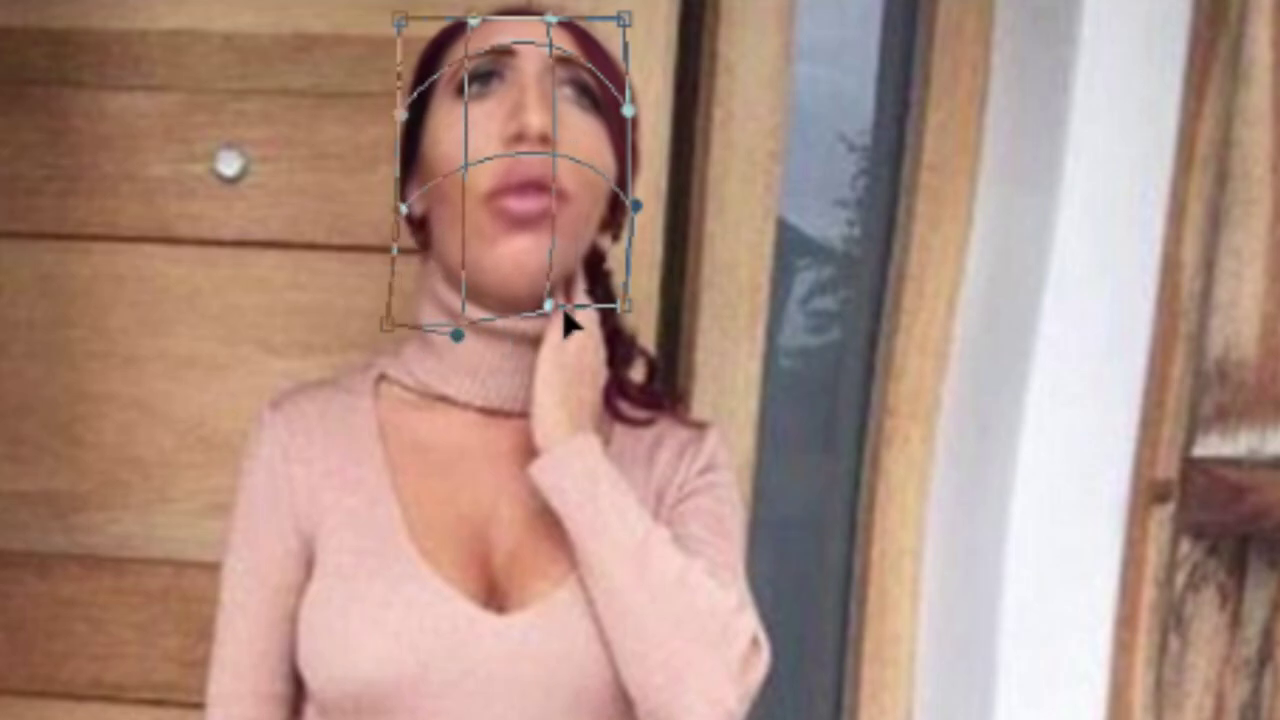
left_click_drag(561, 309, 557, 336)
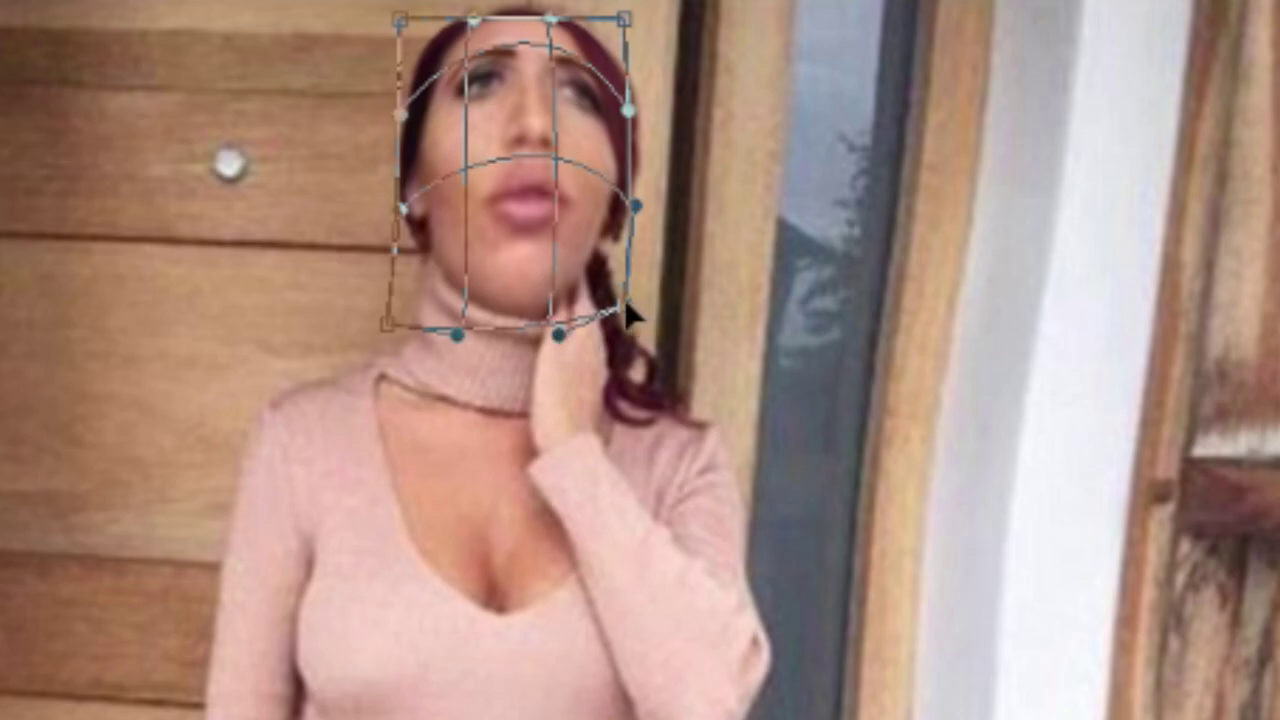
left_click_drag(630, 308, 633, 336)
left_click_drag(388, 330, 366, 346)
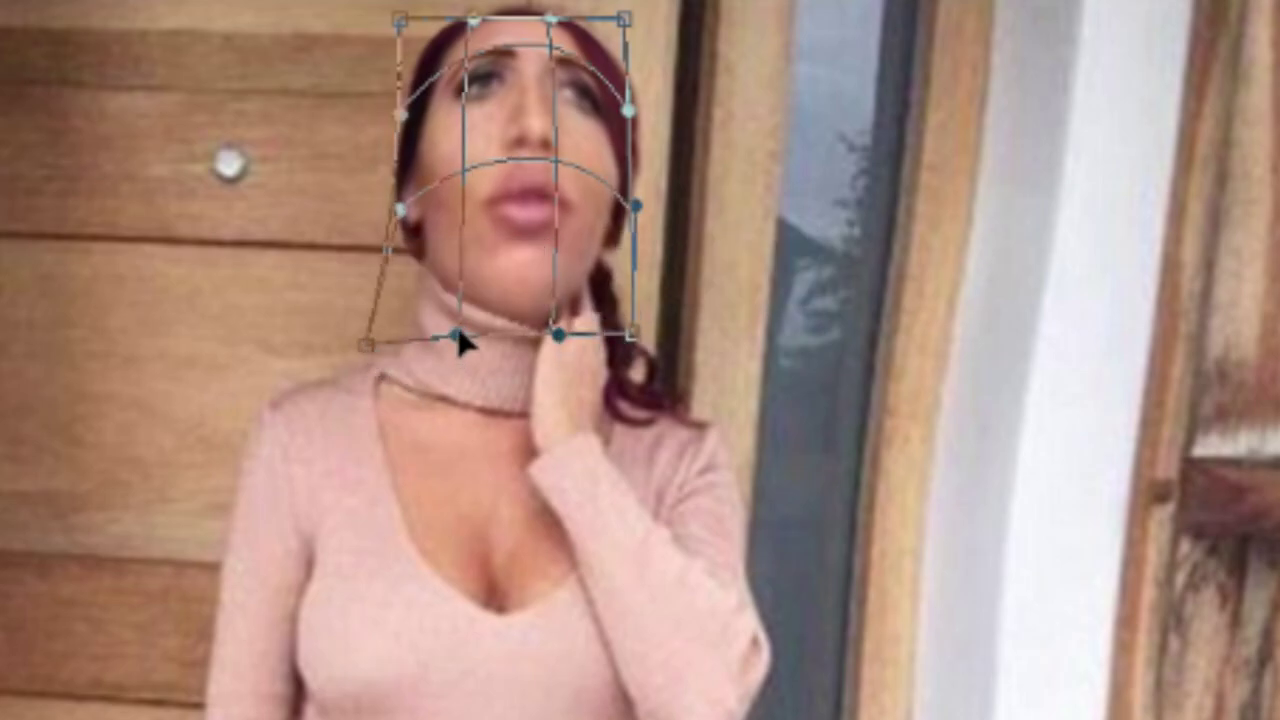
left_click_drag(451, 335, 445, 350)
Stretch the top of the head up and outward, widen the face, and commit the warp.
left_click_drag(397, 18, 380, 8)
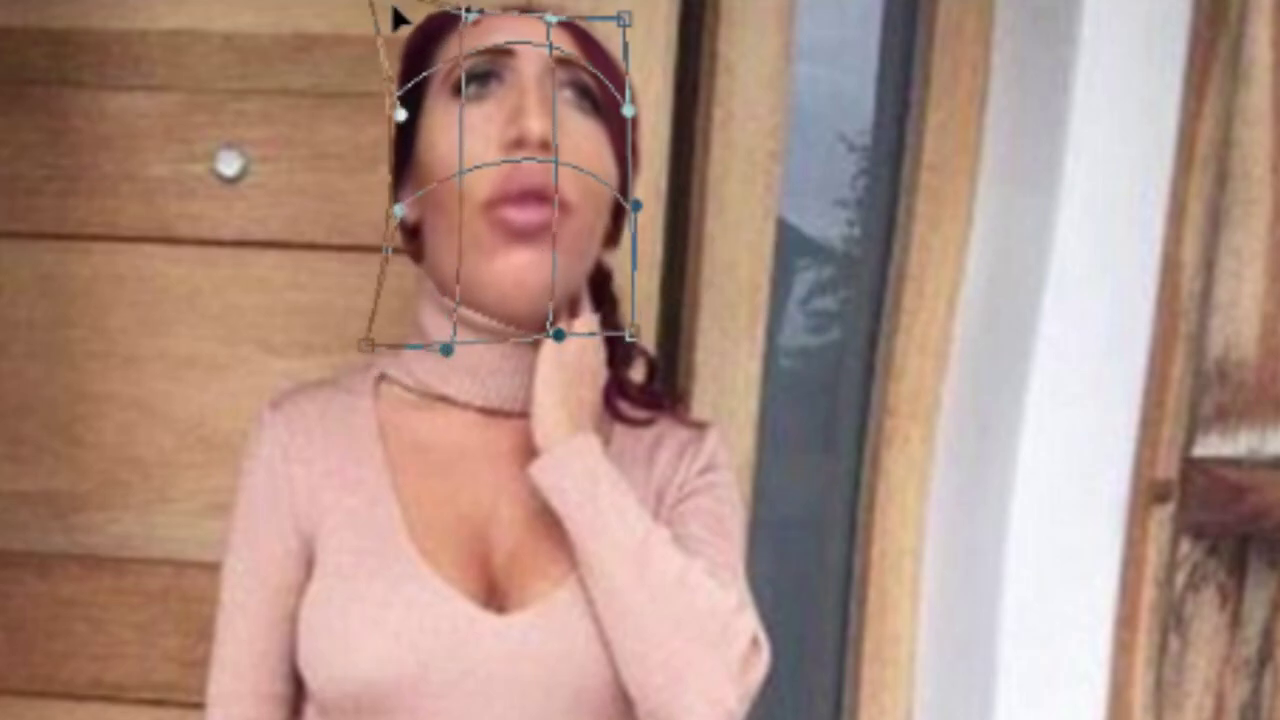
left_click_drag(551, 18, 688, 3)
left_click_drag(631, 107, 680, 93)
left_click_drag(529, 114, 566, 100)
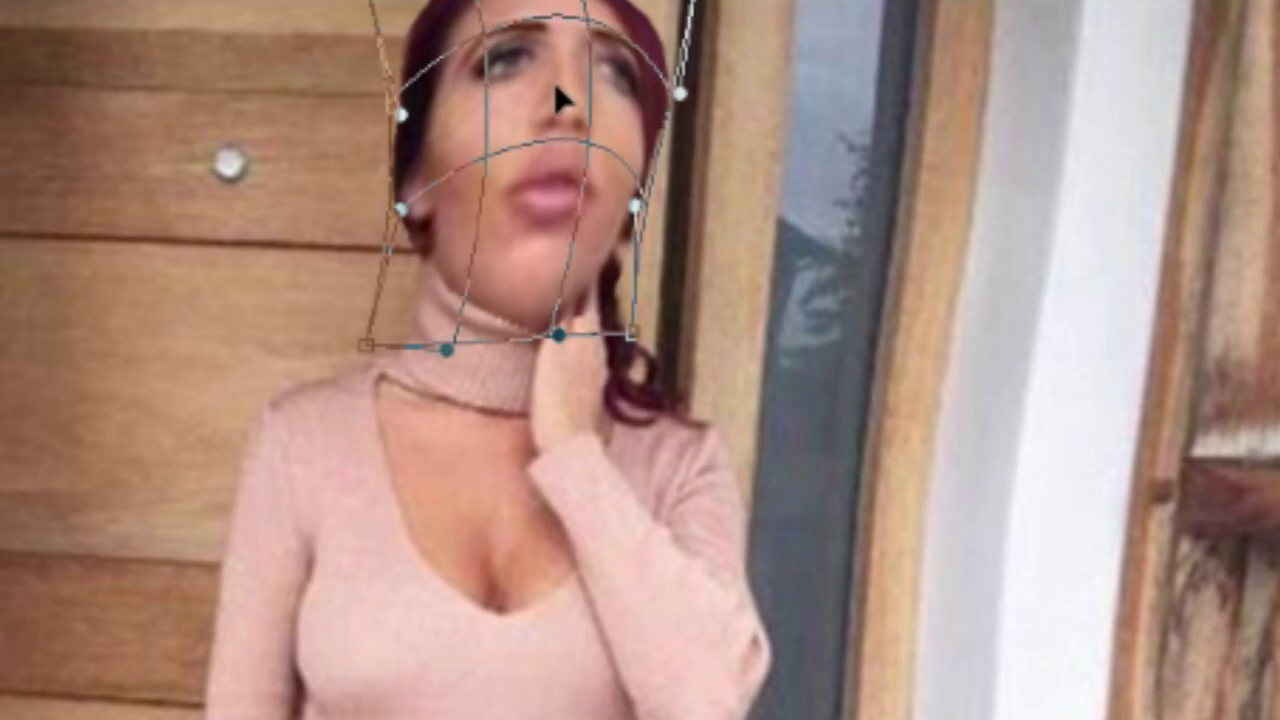
scroll(558, 120, "down", 3)
key("Return")
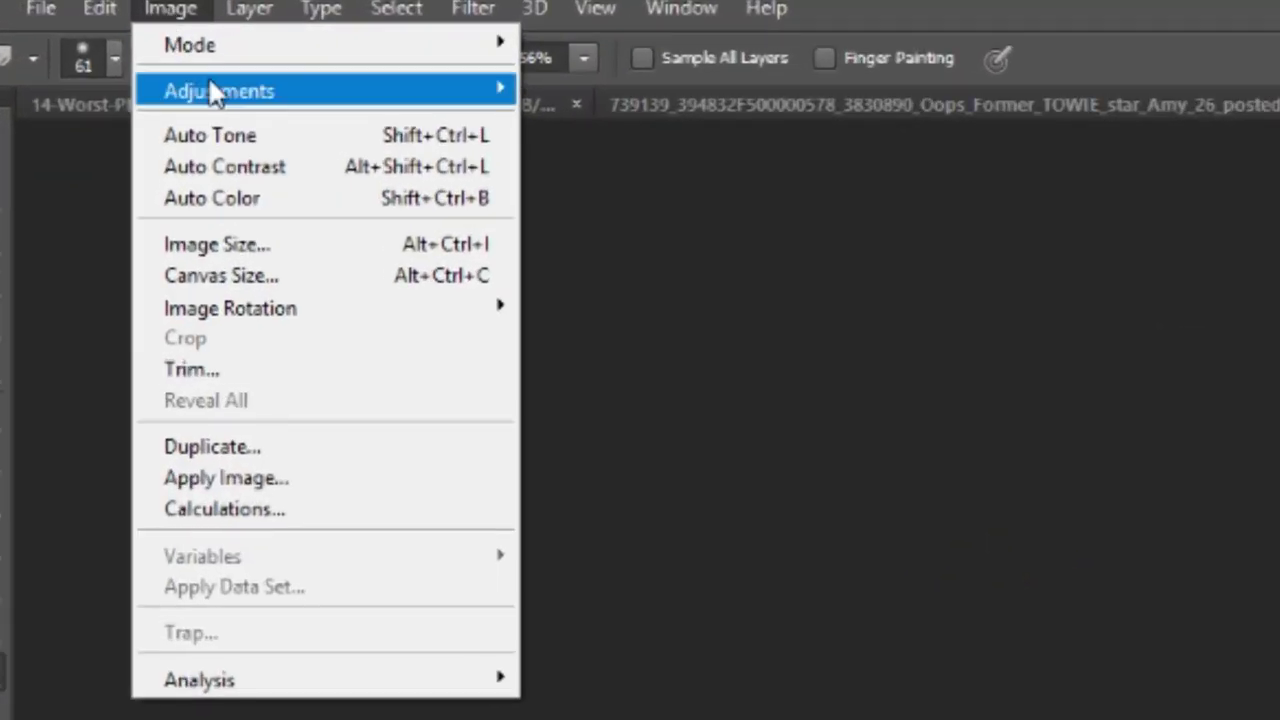
Give the selfie a dull green-yellow Hue/Saturation tint and smudge the face down onto the chest.
mouse_move(157, 60)
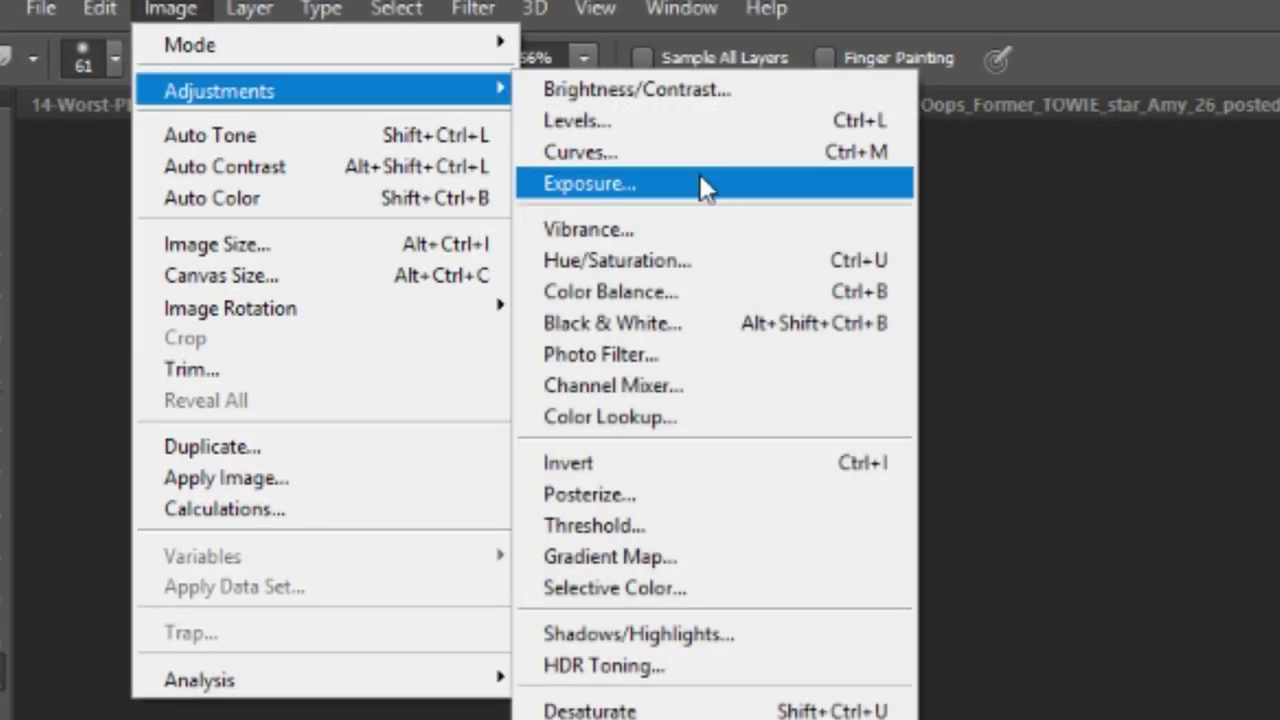
left_click(700, 262)
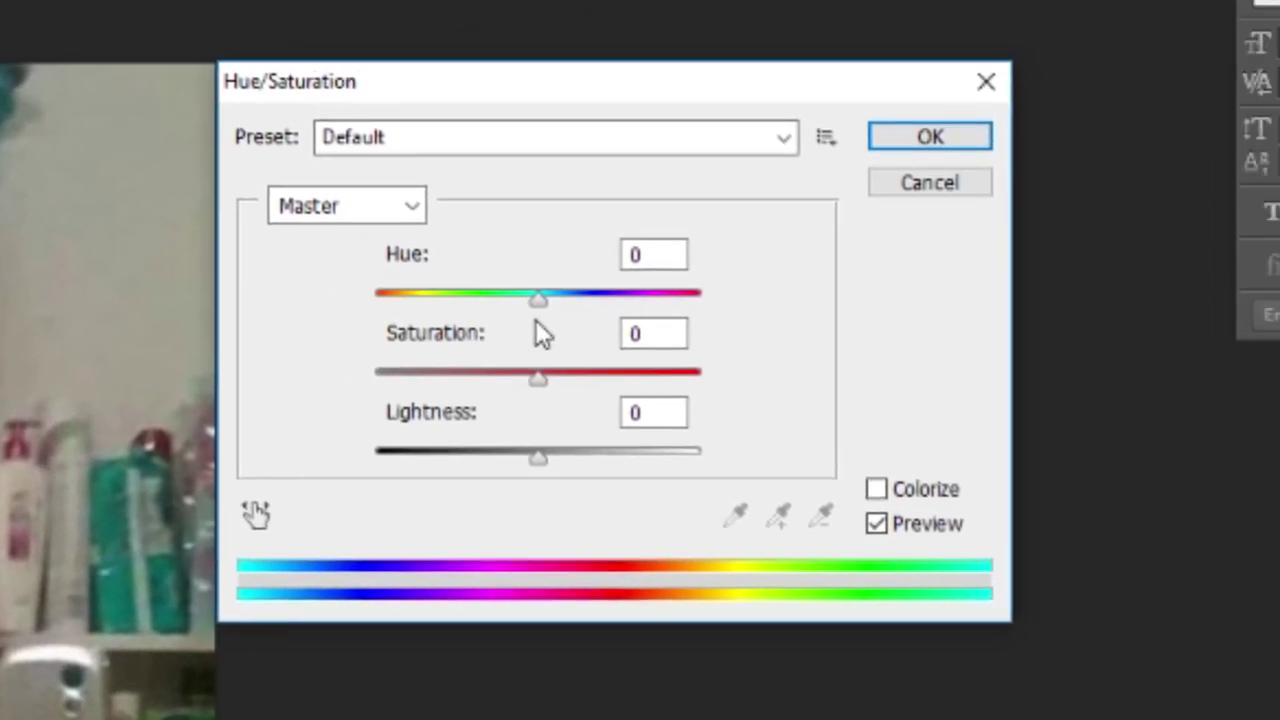
left_click_drag(1180, 532, 1155, 532)
left_click_drag(514, 301, 378, 300)
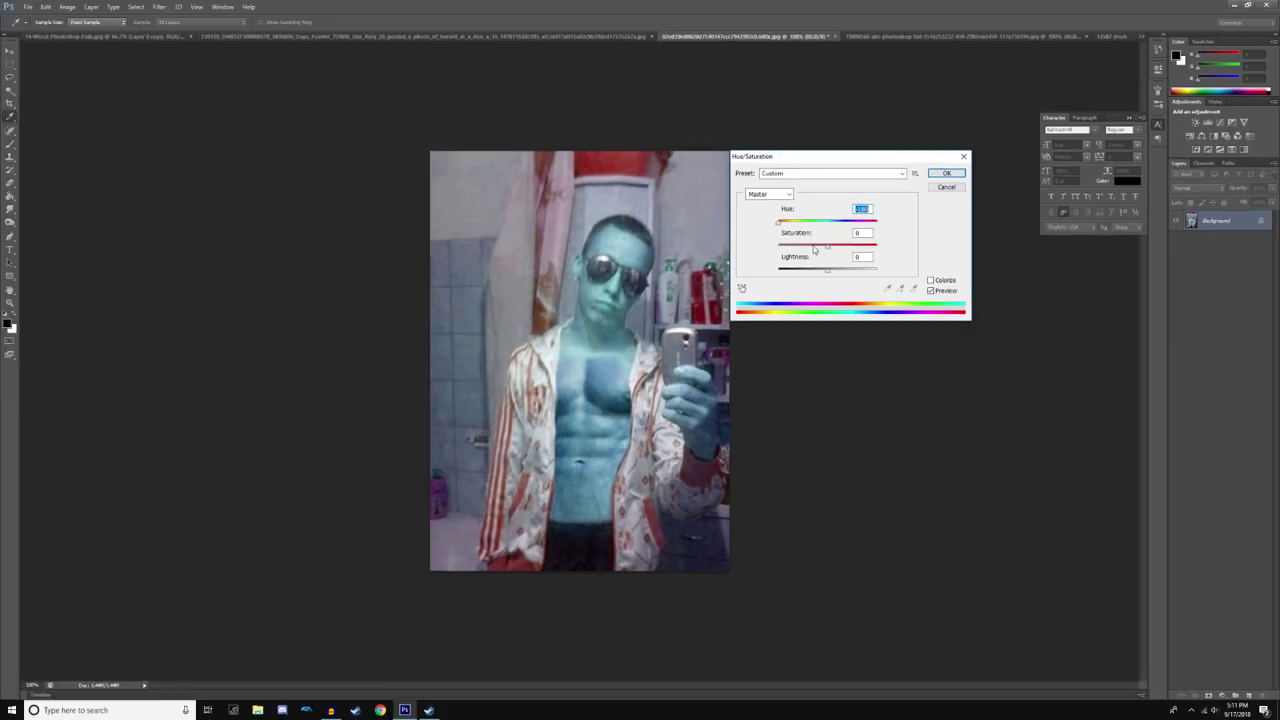
left_click_drag(827, 247, 771, 249)
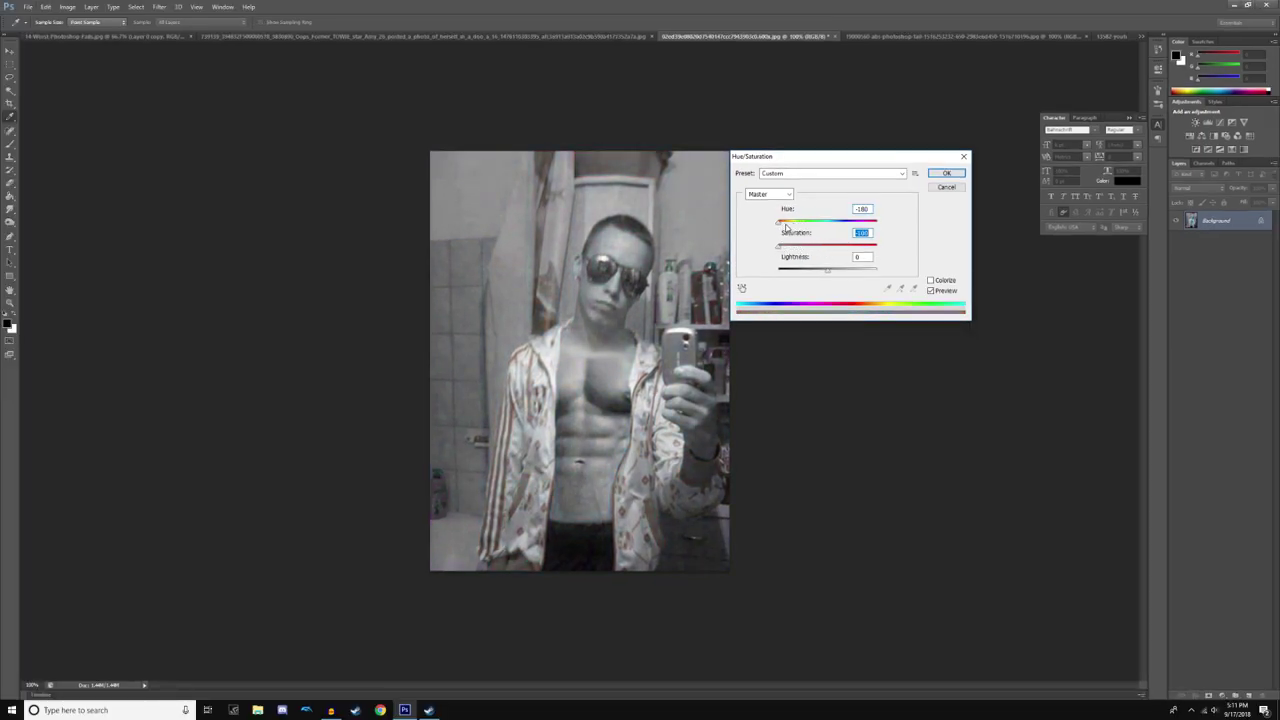
left_click_drag(785, 224, 814, 223)
left_click_drag(830, 273, 885, 258)
left_click_drag(815, 222, 841, 249)
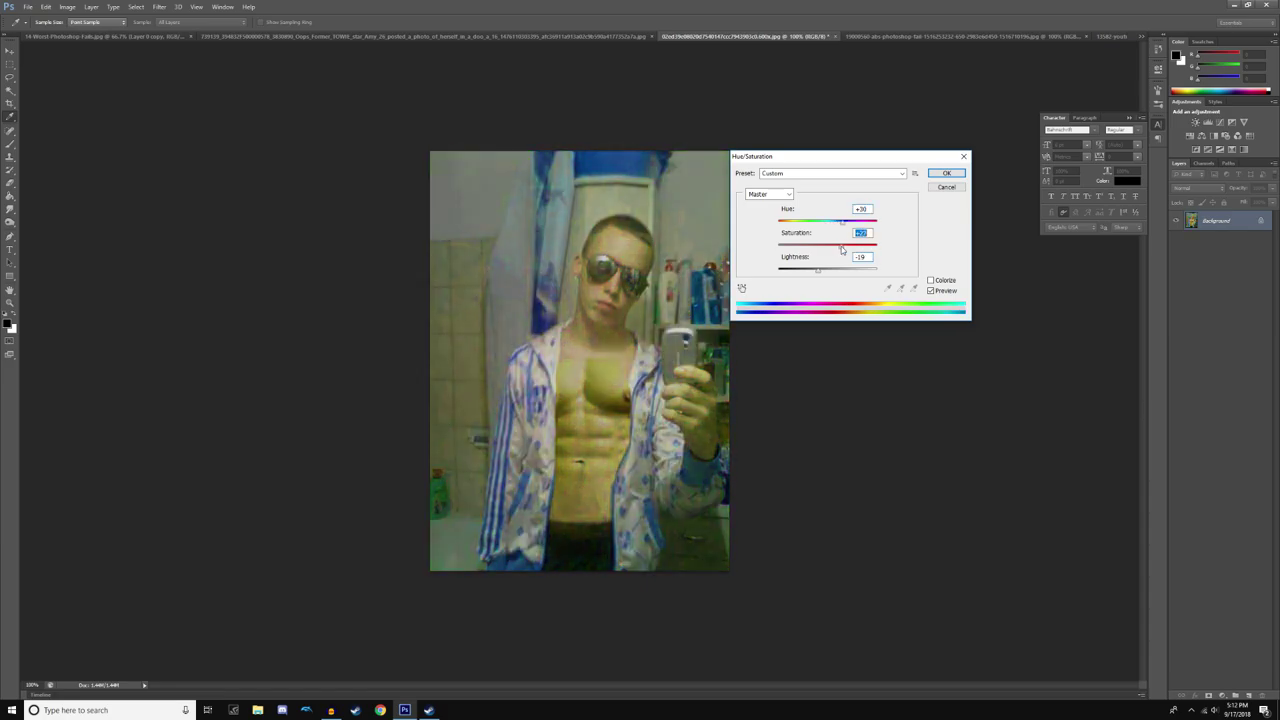
left_click_drag(834, 249, 807, 253)
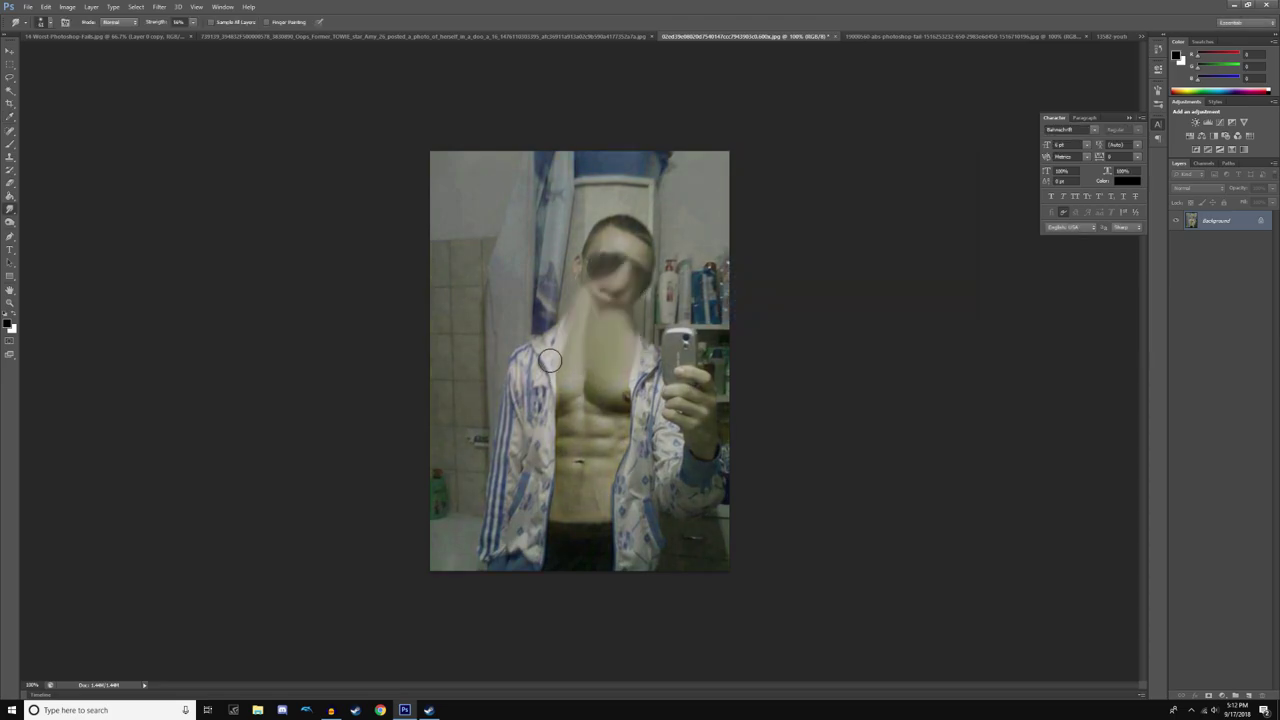
mouse_move(550, 352)
left_mouse_down()
mouse_move(502, 401)
mouse_move(514, 375)
mouse_move(494, 381)
mouse_move(506, 391)
mouse_move(539, 379)
mouse_move(505, 415)
left_mouse_up()
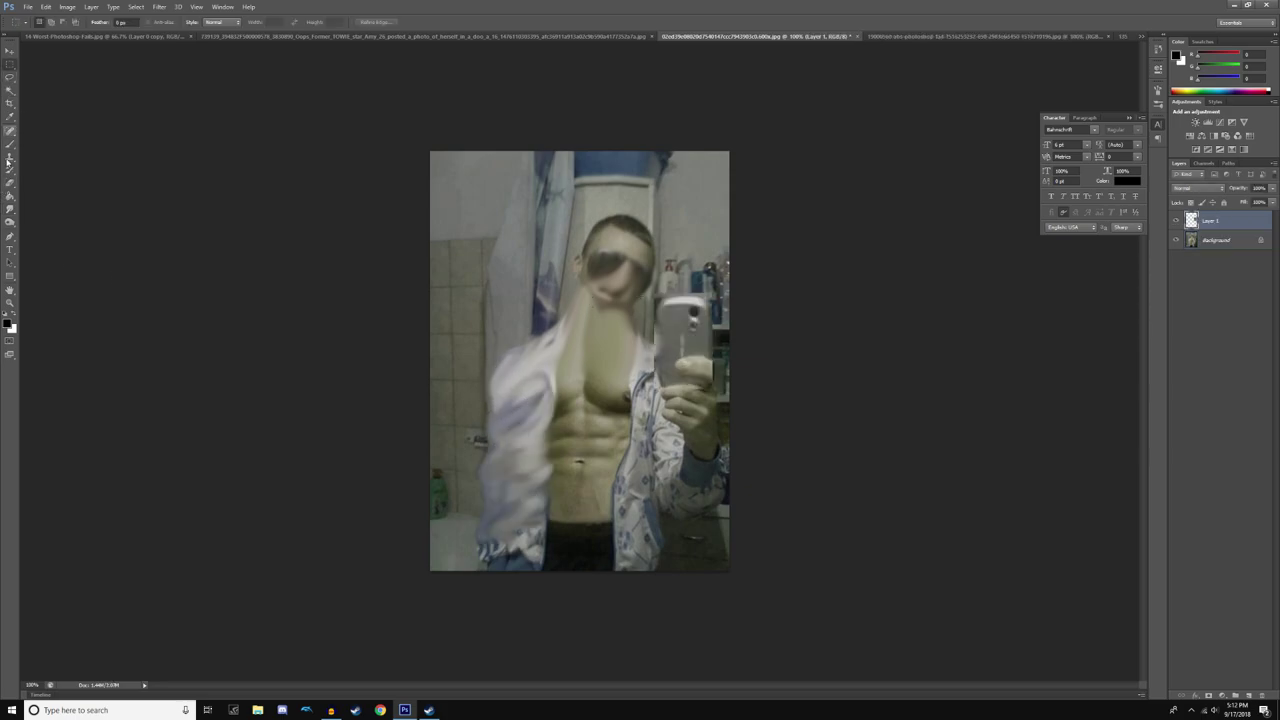
Select the Eraser tool from the toolbar.
left_click(10, 183)
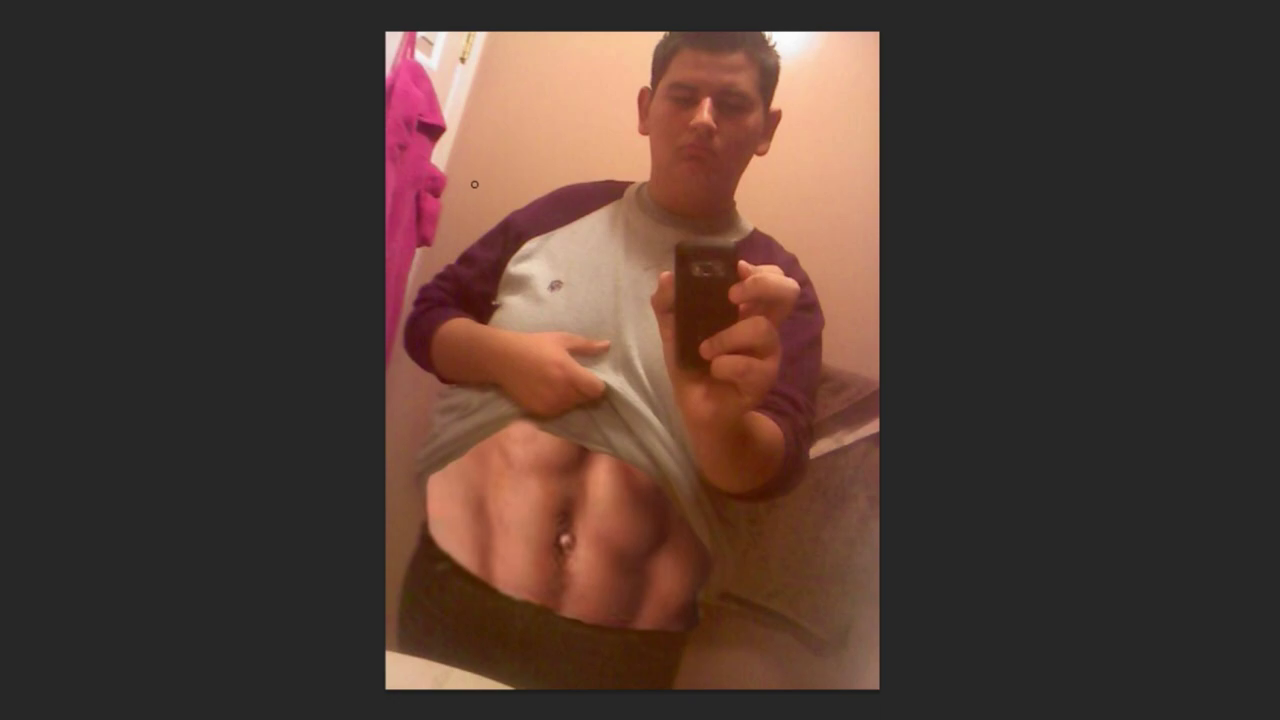
Cover the man's abs in solid white with Eraser strokes on the background layer.
mouse_move(426, 480)
left_mouse_down()
mouse_move(510, 470)
mouse_move(490, 510)
mouse_move(505, 512)
left_mouse_up()
left_click_drag(733, 110, 729, 108)
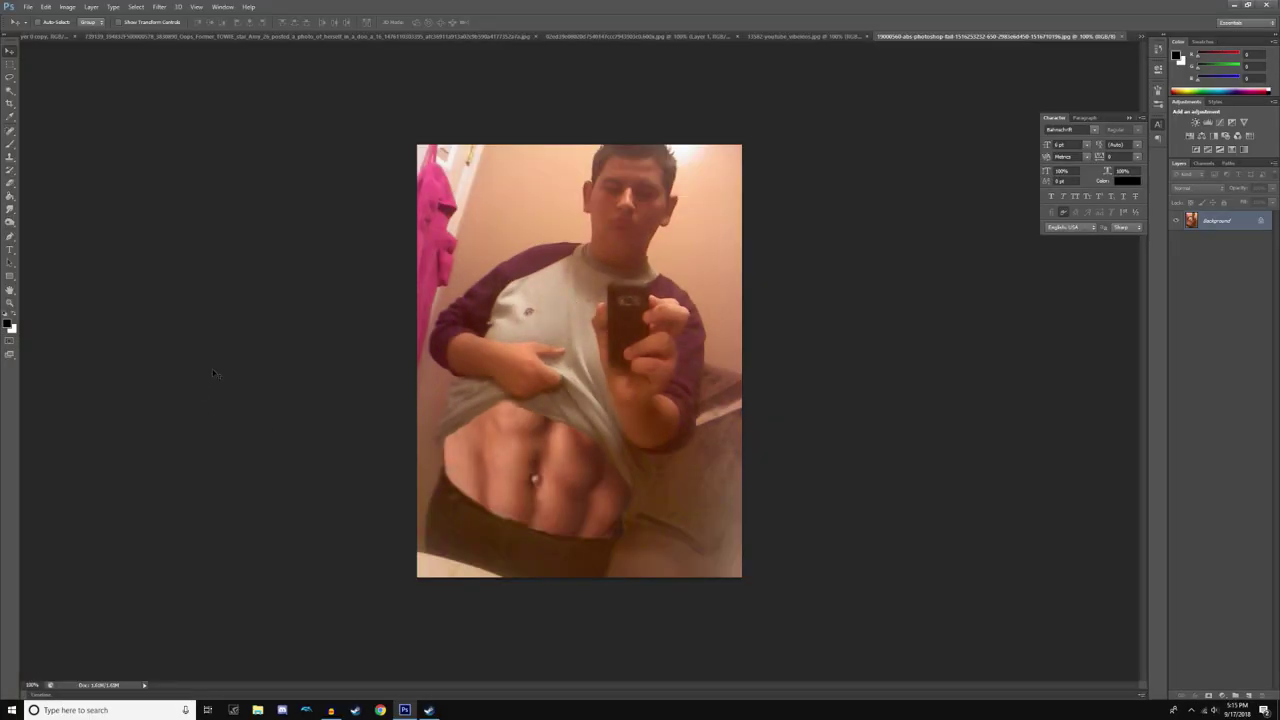
key("e")
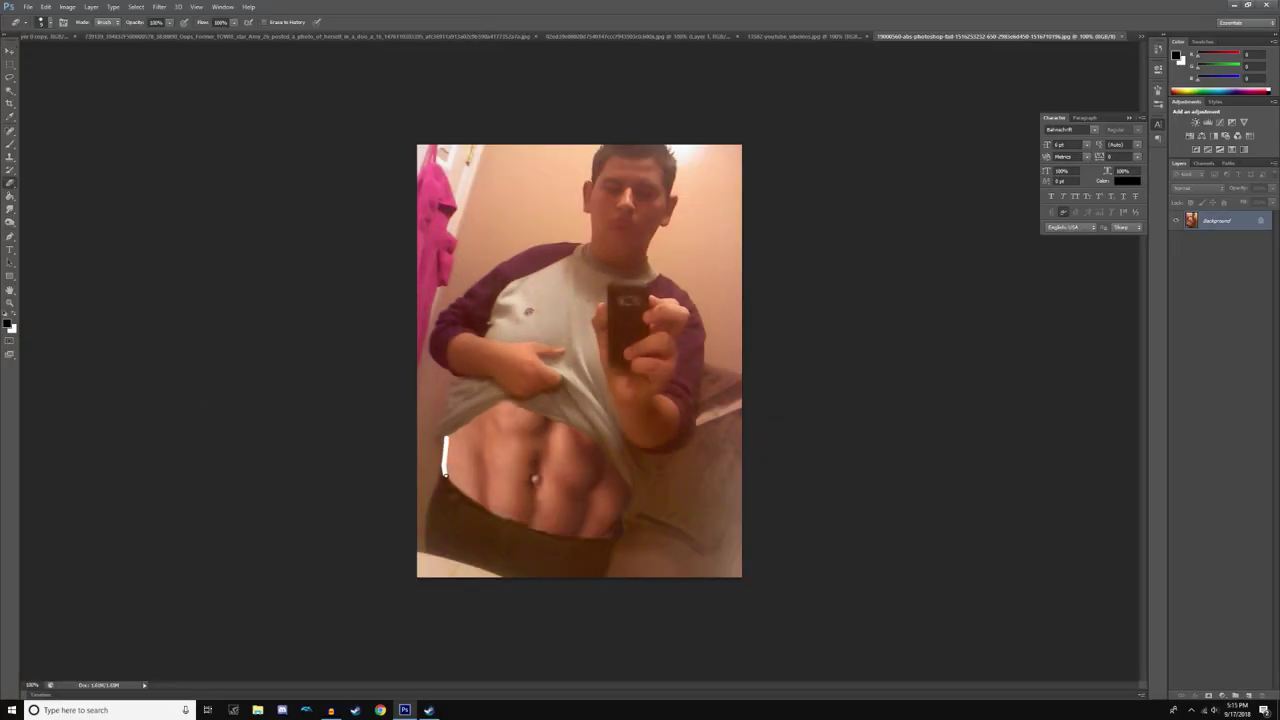
left_click_drag(494, 507, 609, 537)
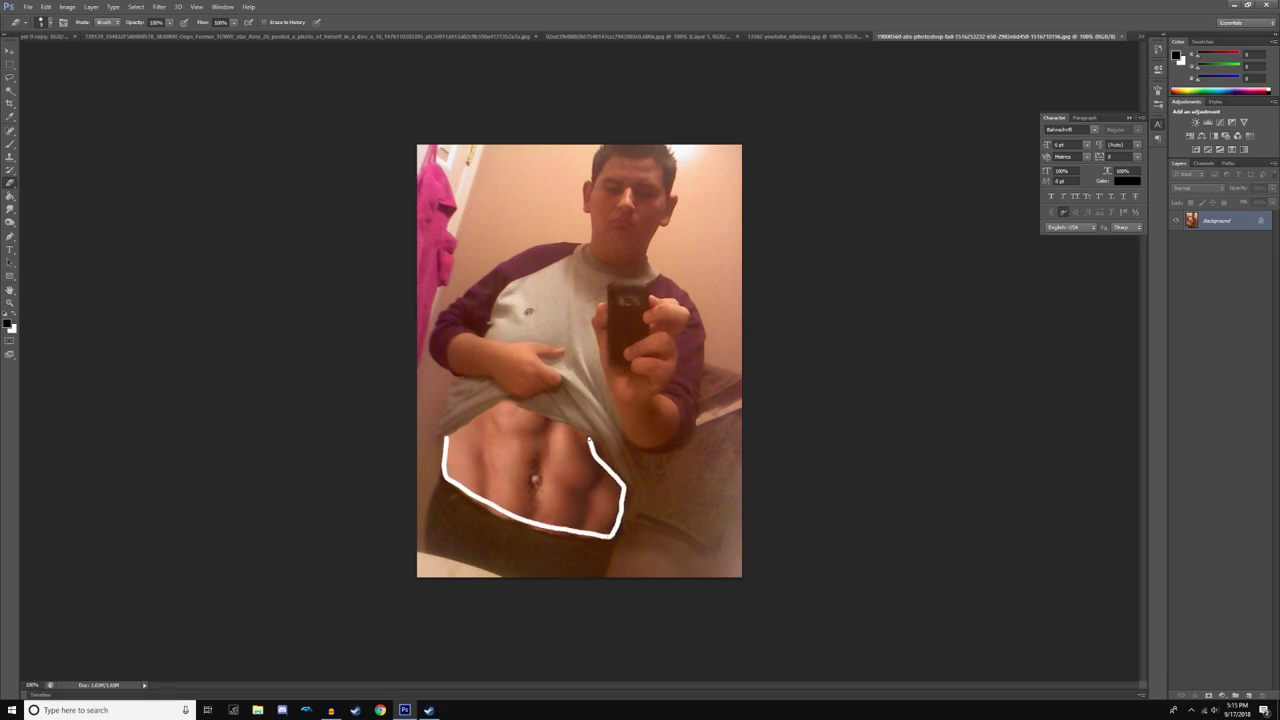
left_click_drag(547, 421, 516, 408)
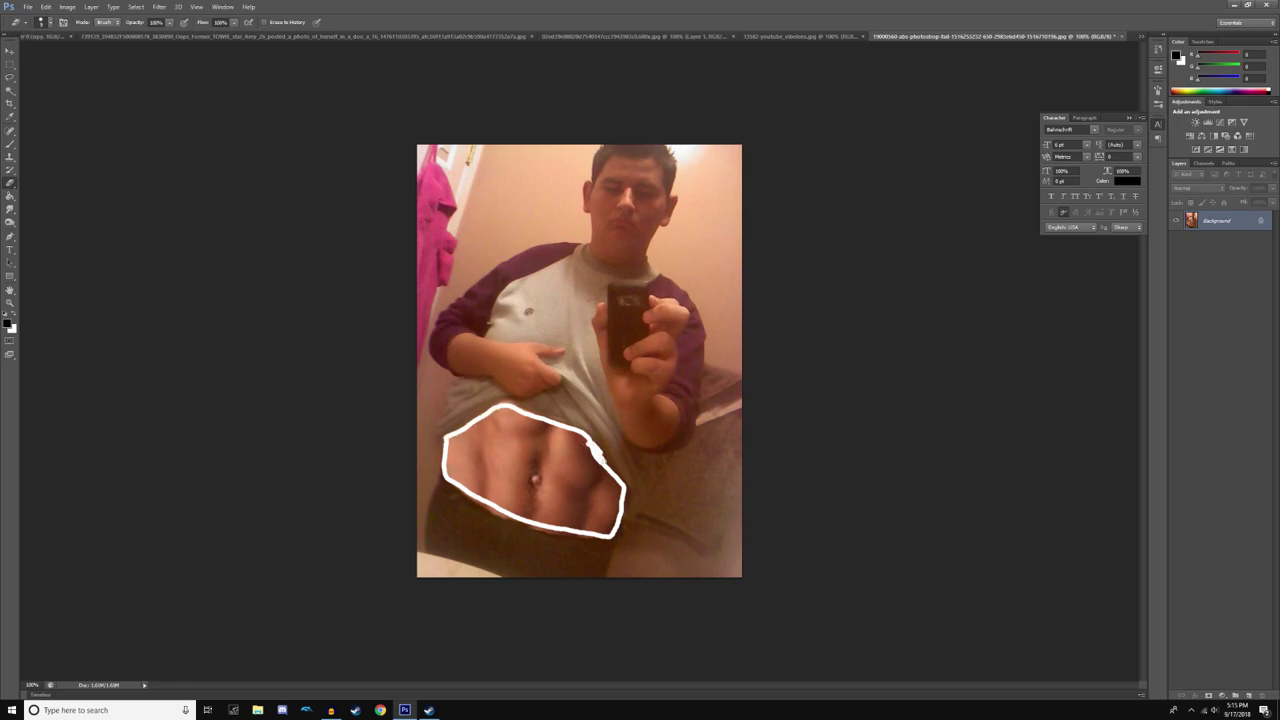
mouse_move(523, 520)
left_mouse_down()
mouse_move(467, 465)
mouse_move(589, 501)
mouse_move(585, 484)
mouse_move(503, 438)
mouse_move(494, 448)
mouse_move(609, 492)
left_mouse_up()
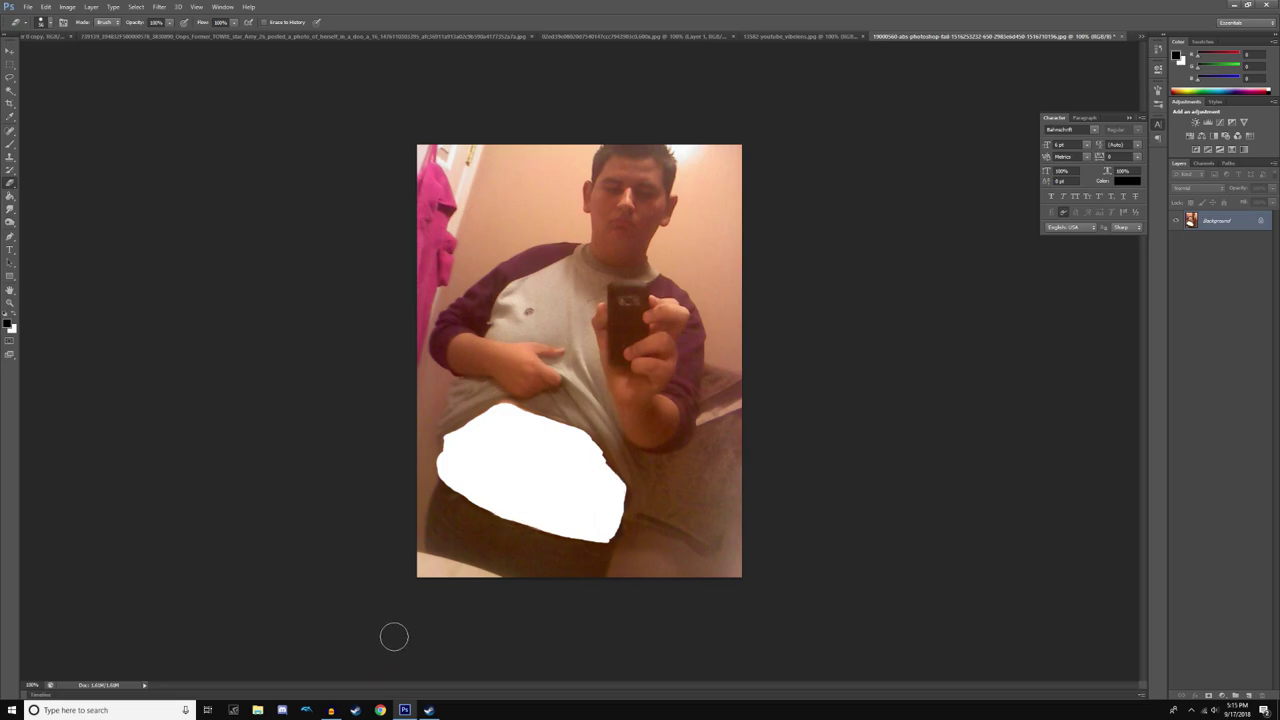
left_click(380, 710)
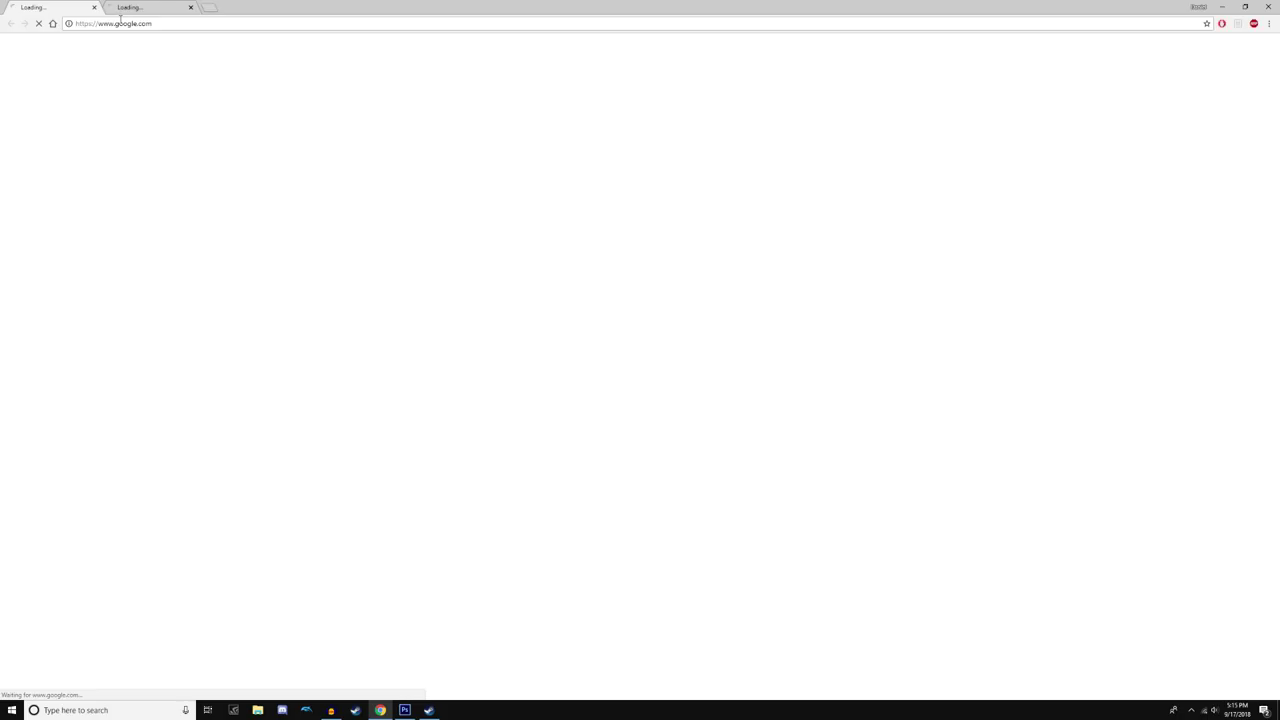
In a new Chrome tab, save a shirtless Google Images result for 'kevin james abs' as JPEG.
left_click(209, 7)
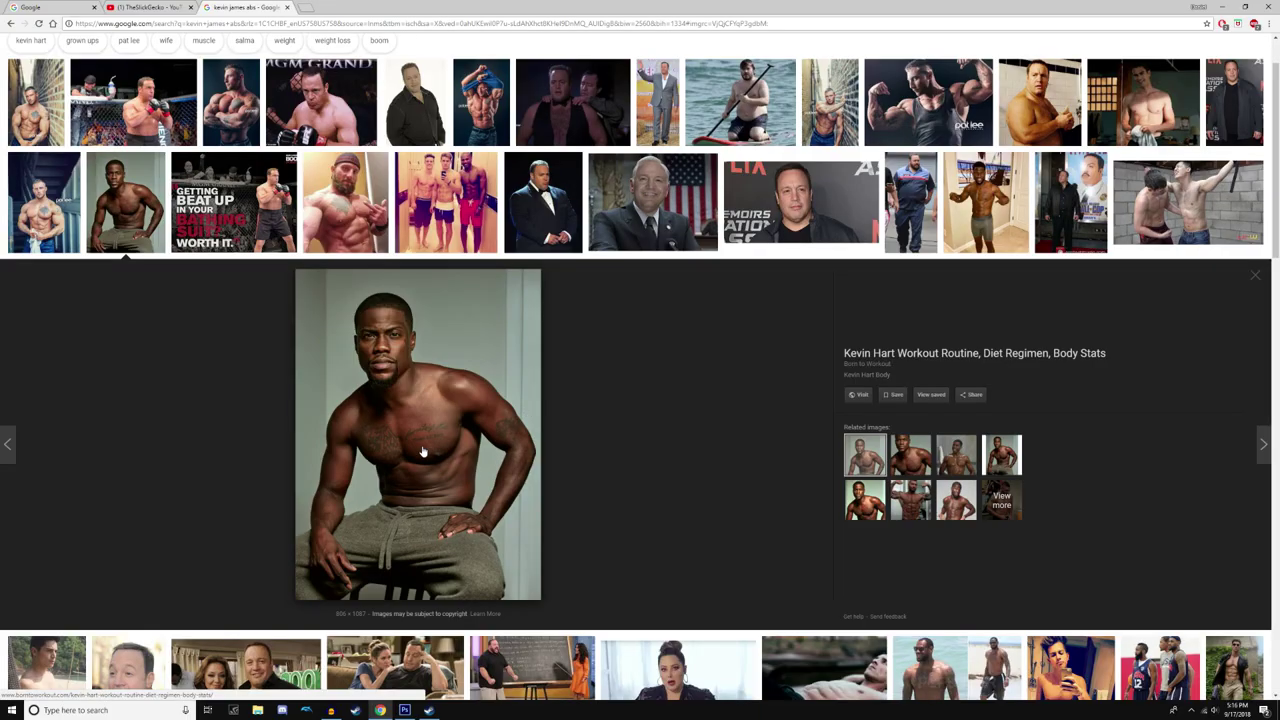
right_click(420, 446)
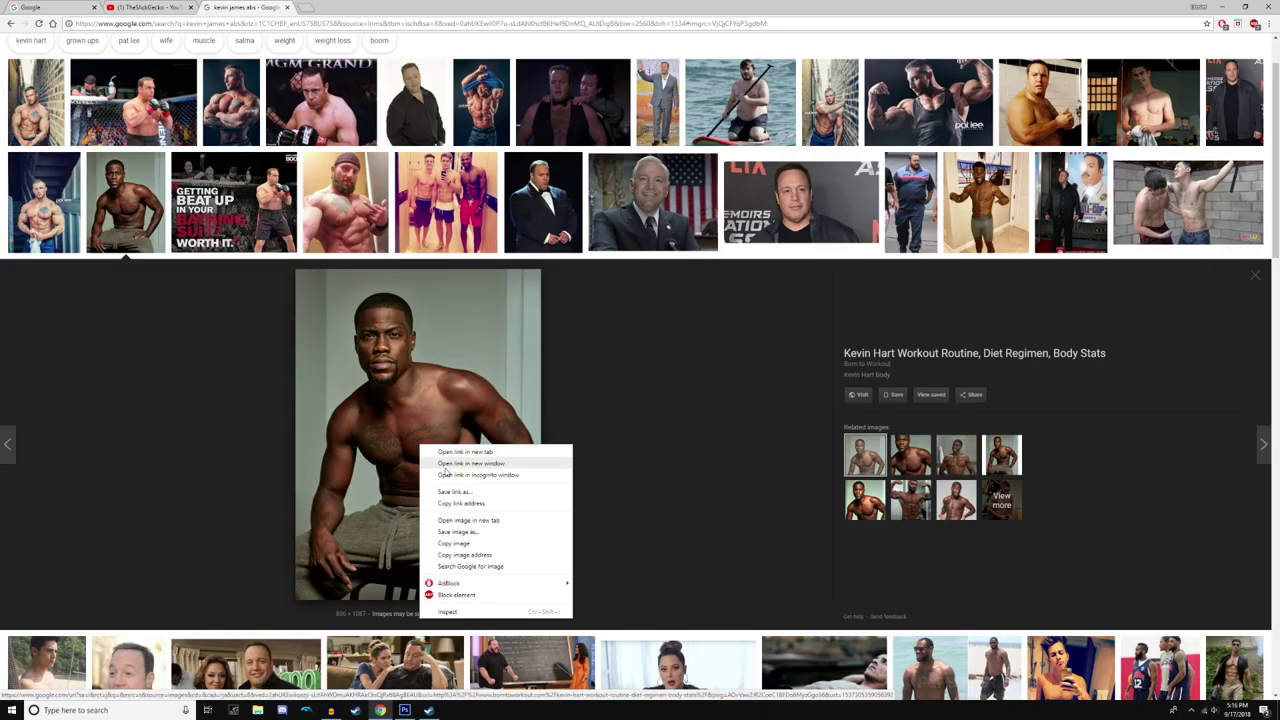
left_click(458, 531)
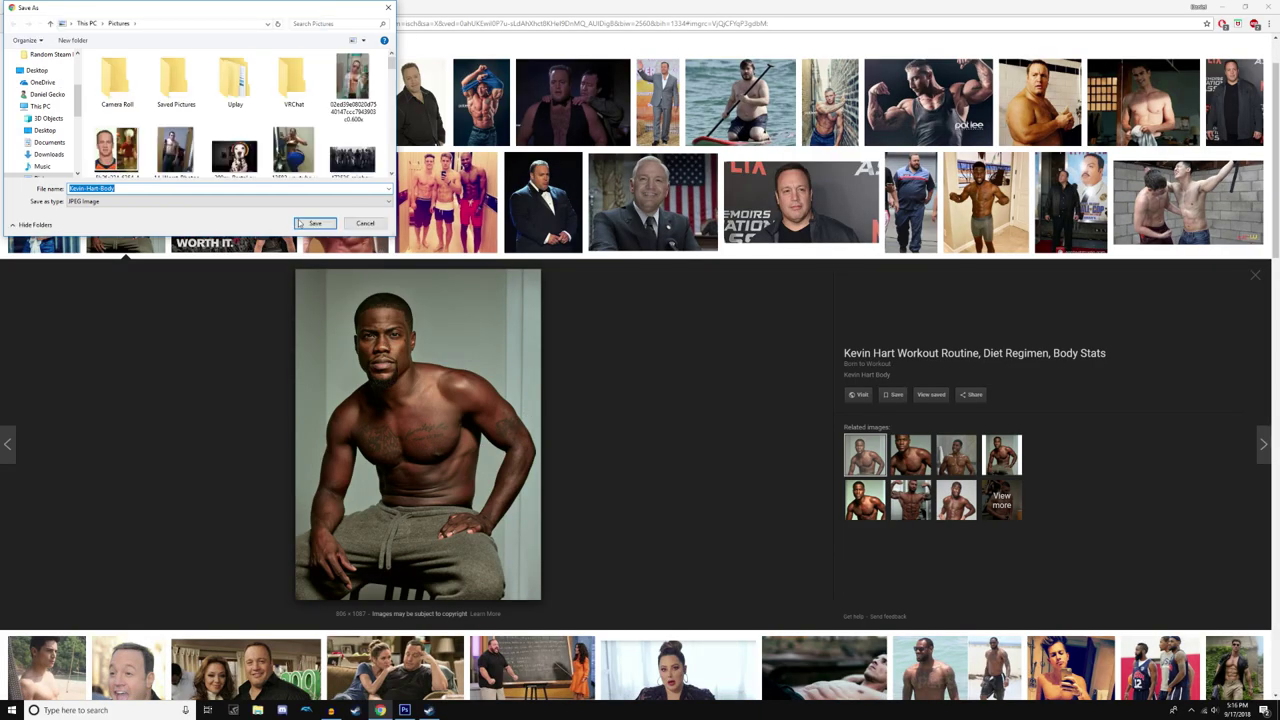